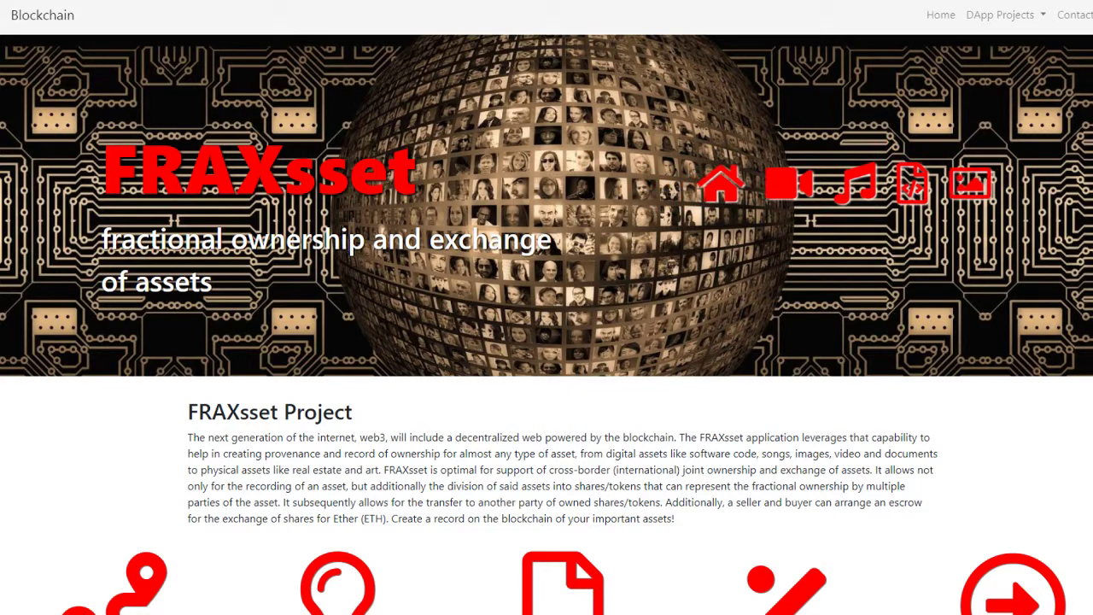
Scroll the home page down past How It Works to the Manage Assets options
scroll(255, 463, down, 5)
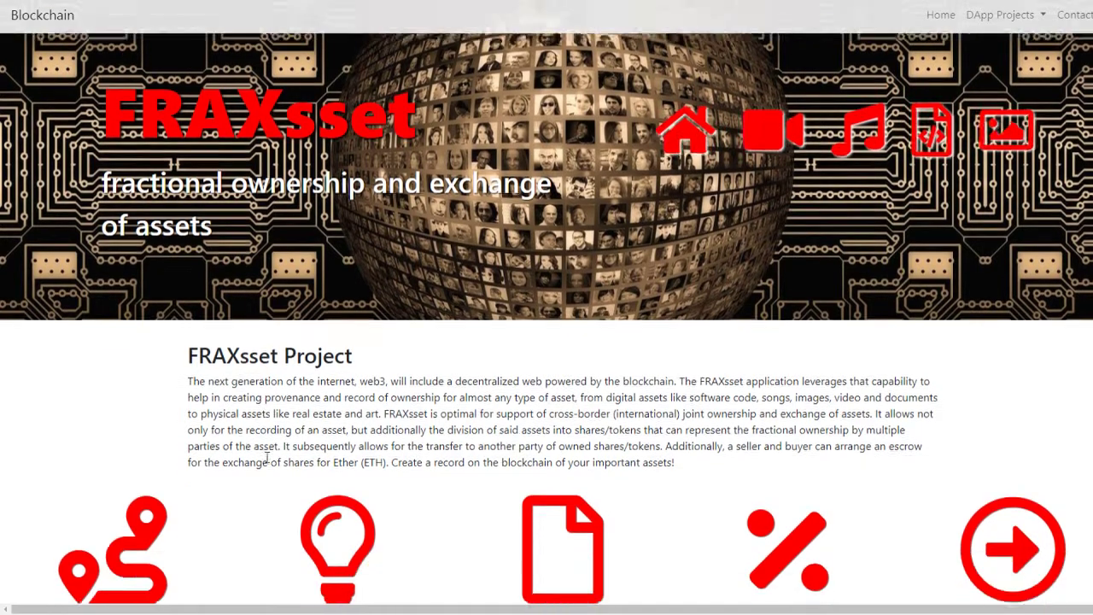
scroll(256, 463, down, 5)
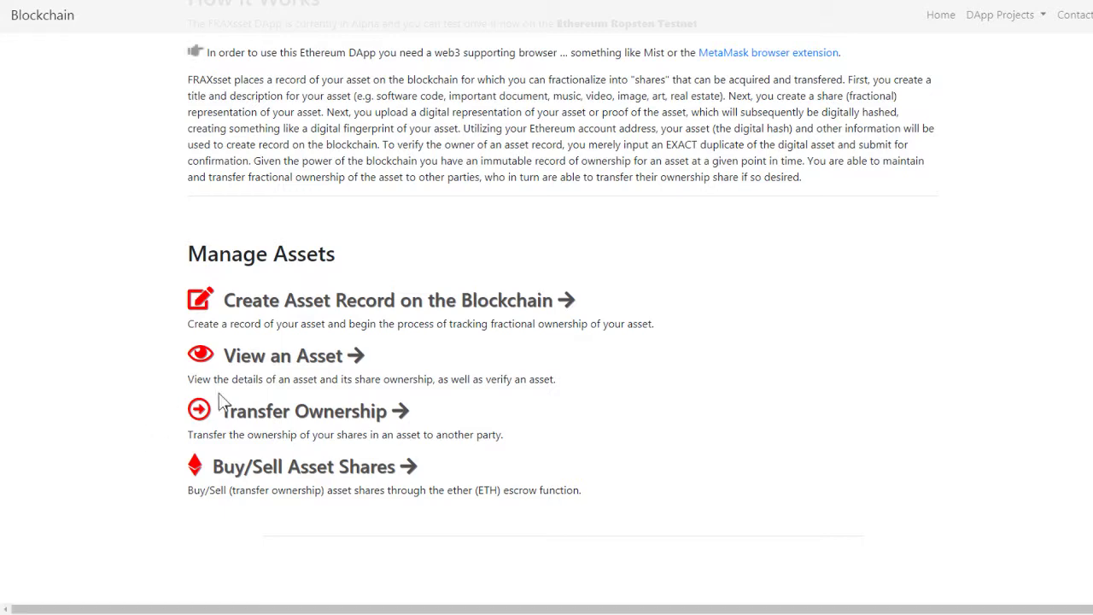
On View an Asset, fetch asset 1's details: Zion Utah Double Rainbow, created 3/4/2019
click(305, 362)
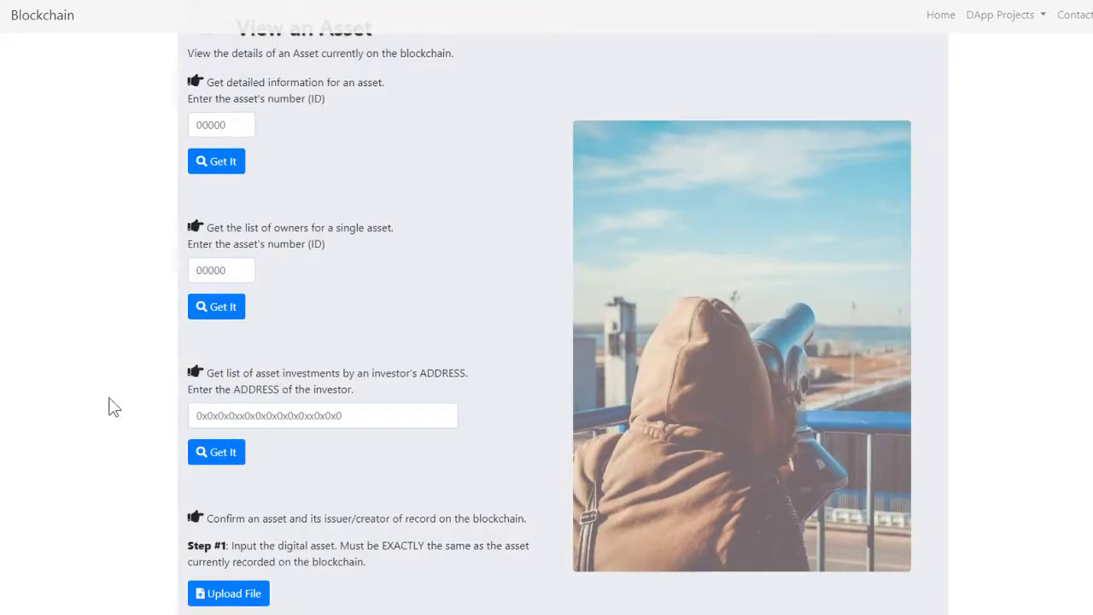
scroll(108, 408, up, 2)
scroll(107, 401, down, 1)
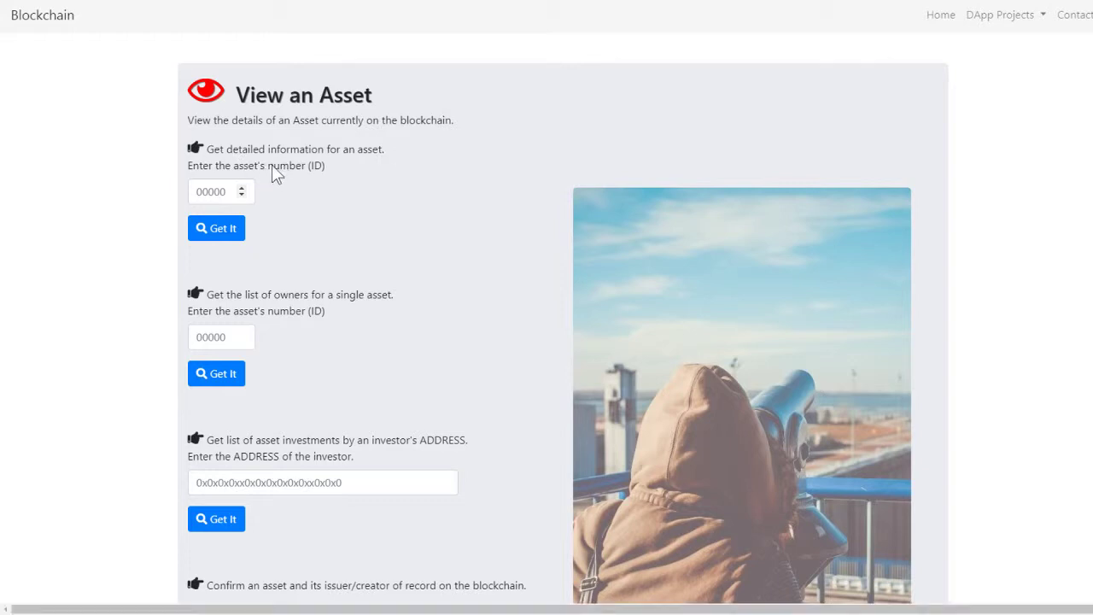
click(214, 193)
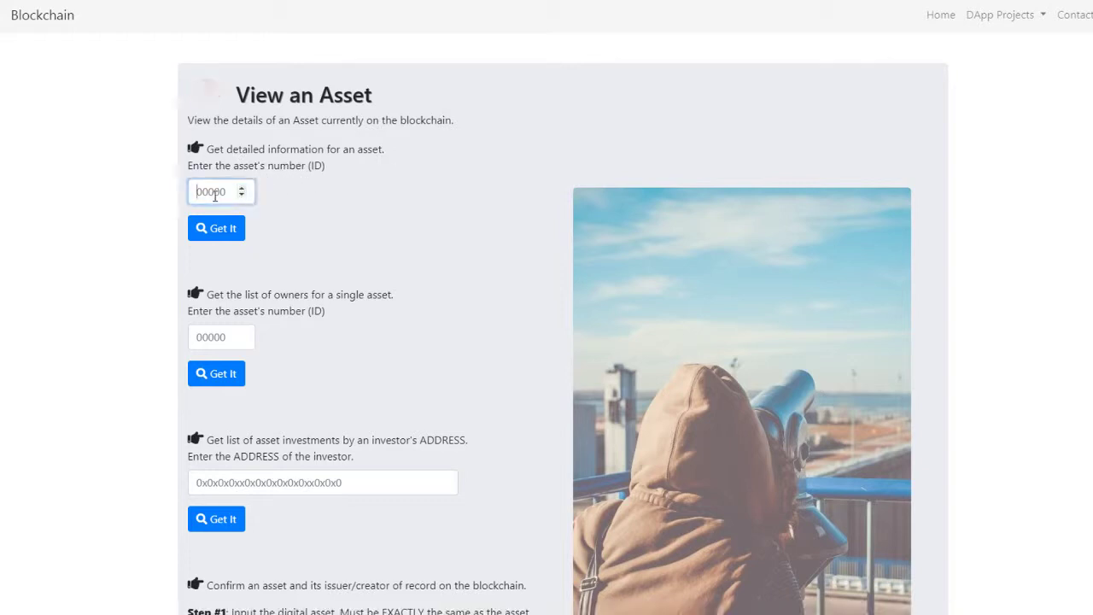
text(1)
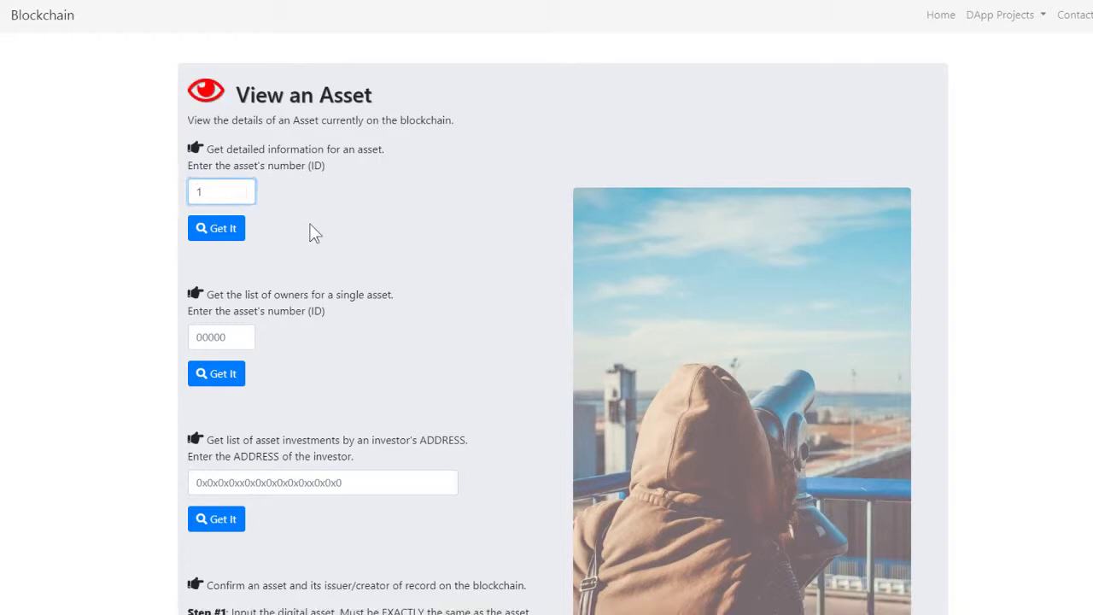
click(309, 243)
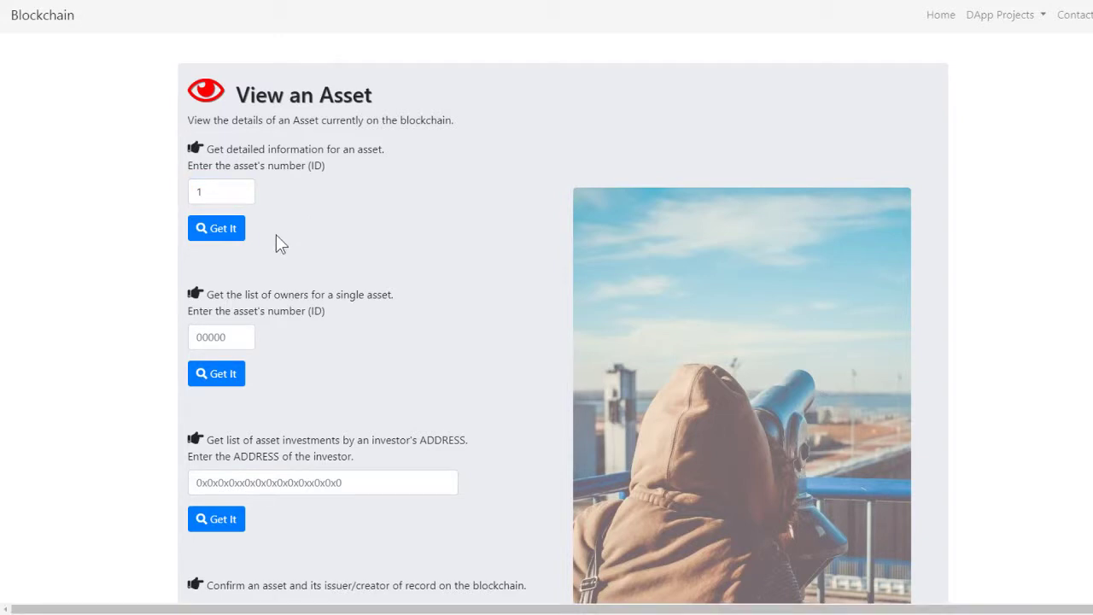
click(224, 231)
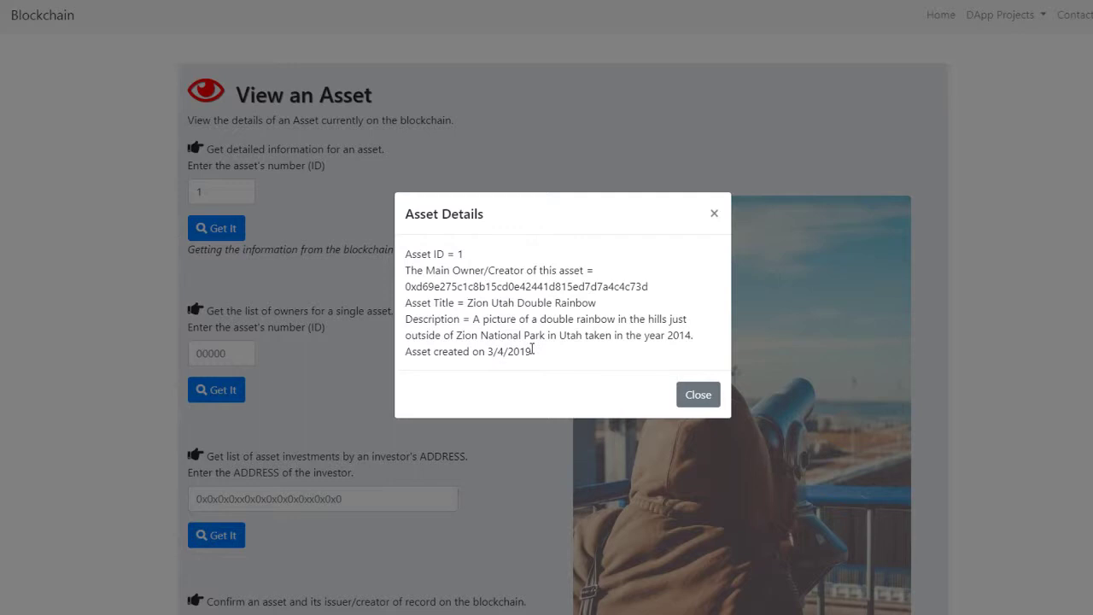
click(698, 396)
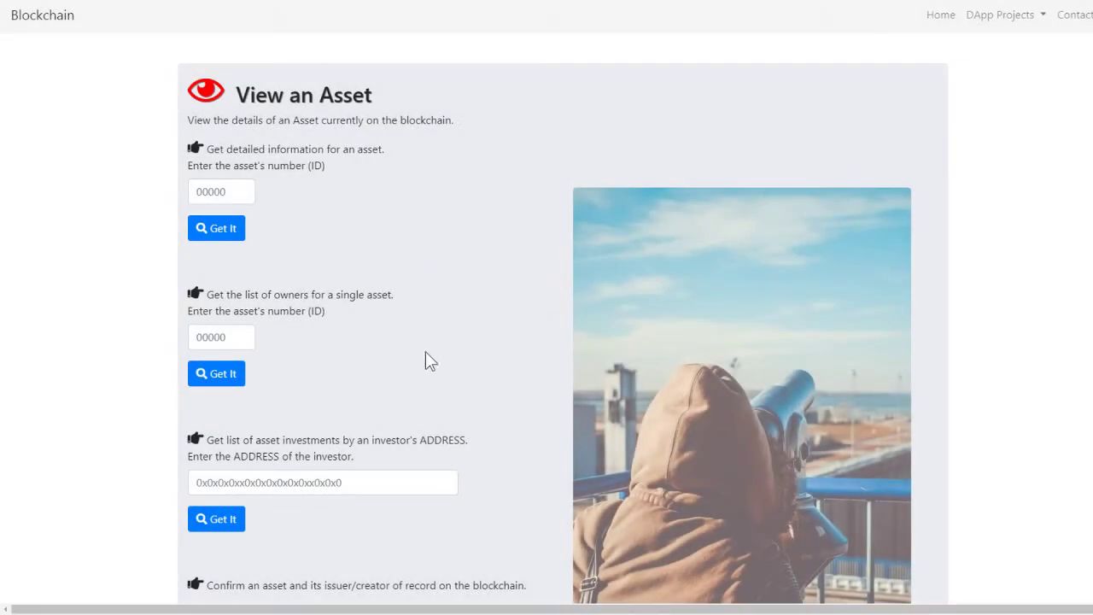
Fetch asset 1's owners list: three investors holding 30, 30 and 40 of 100 shares
click(220, 338)
text(1)
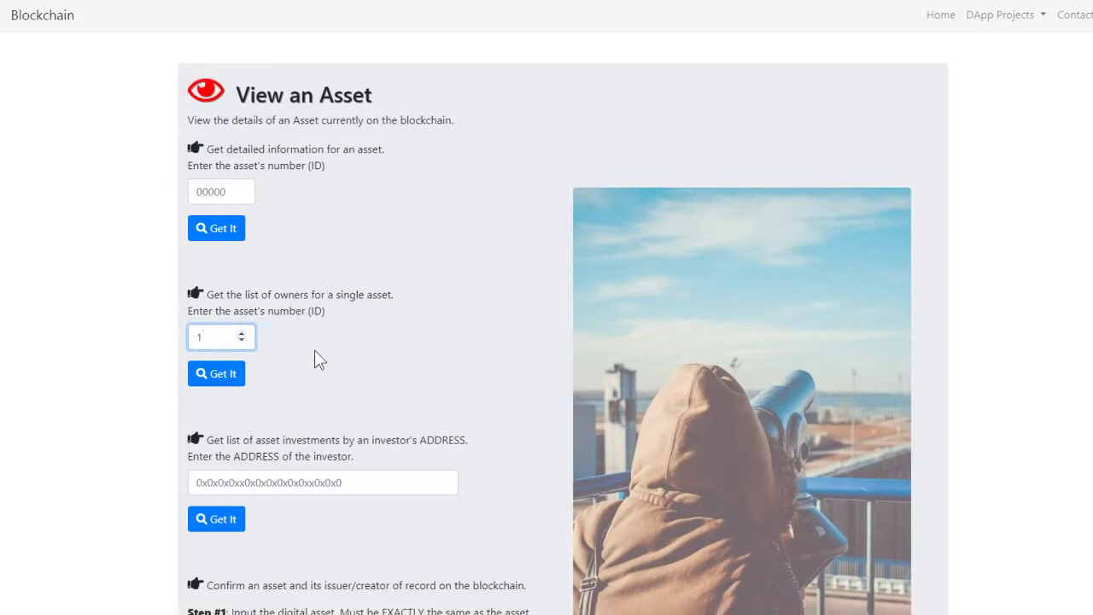
click(324, 353)
click(233, 376)
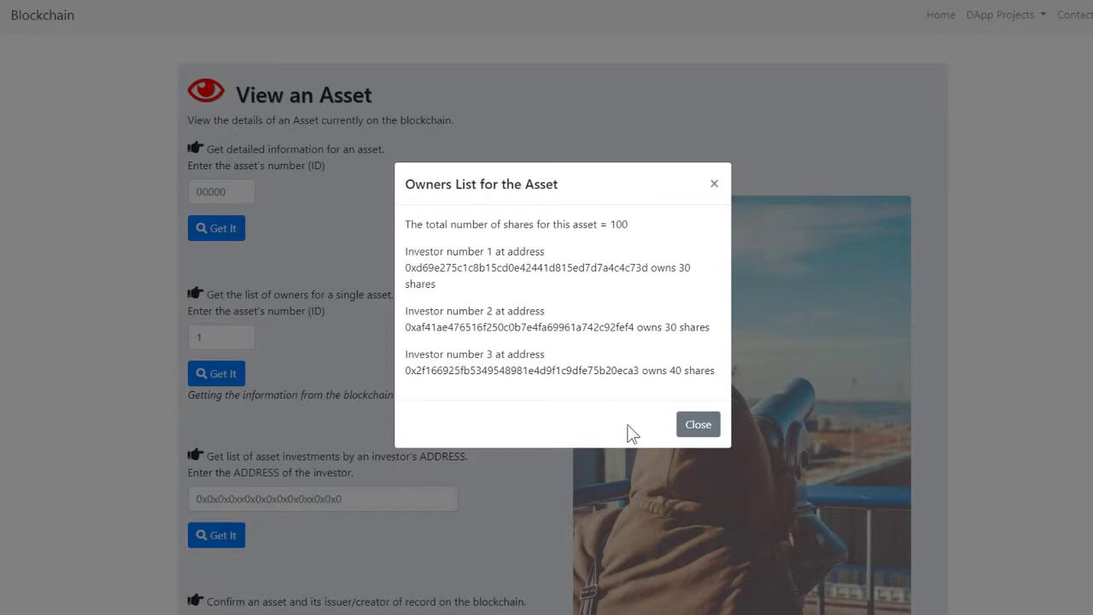
click(701, 425)
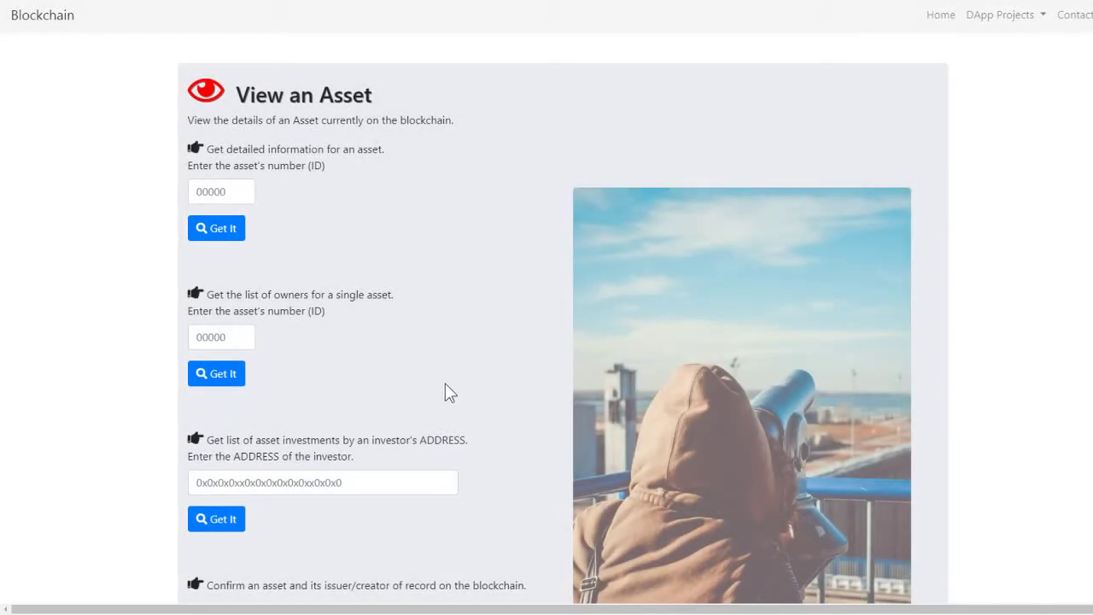
Look up the pasted investor address's holdings, showing 30 shares of asset 1
scroll(464, 383, down, 2)
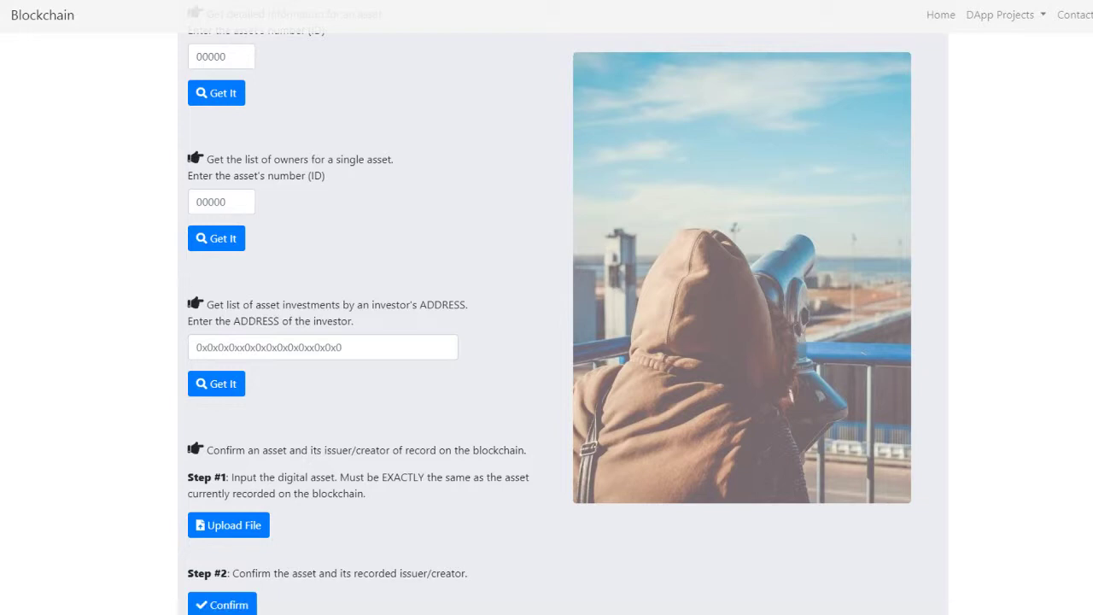
click(273, 356)
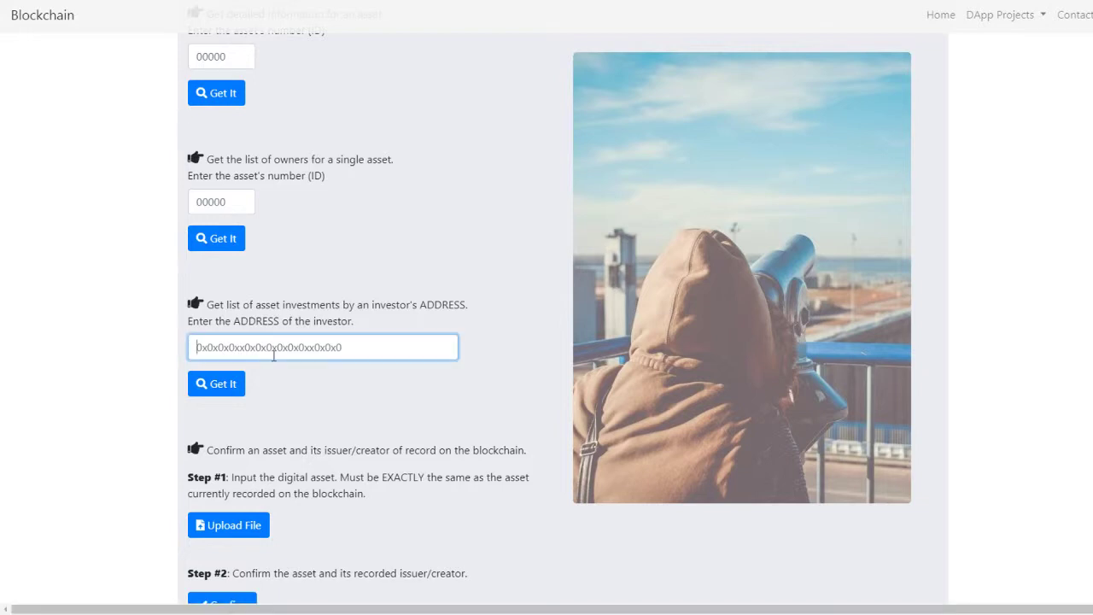
text(0xd69e275c1c8b15cd0e42441d815ed7d7a4c4c73d)
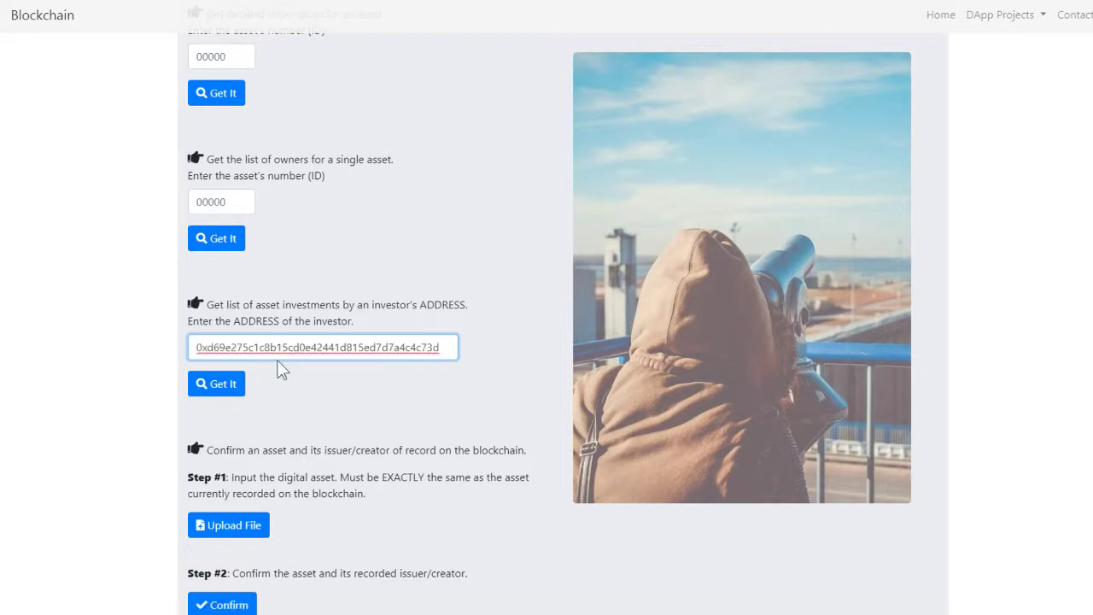
click(352, 394)
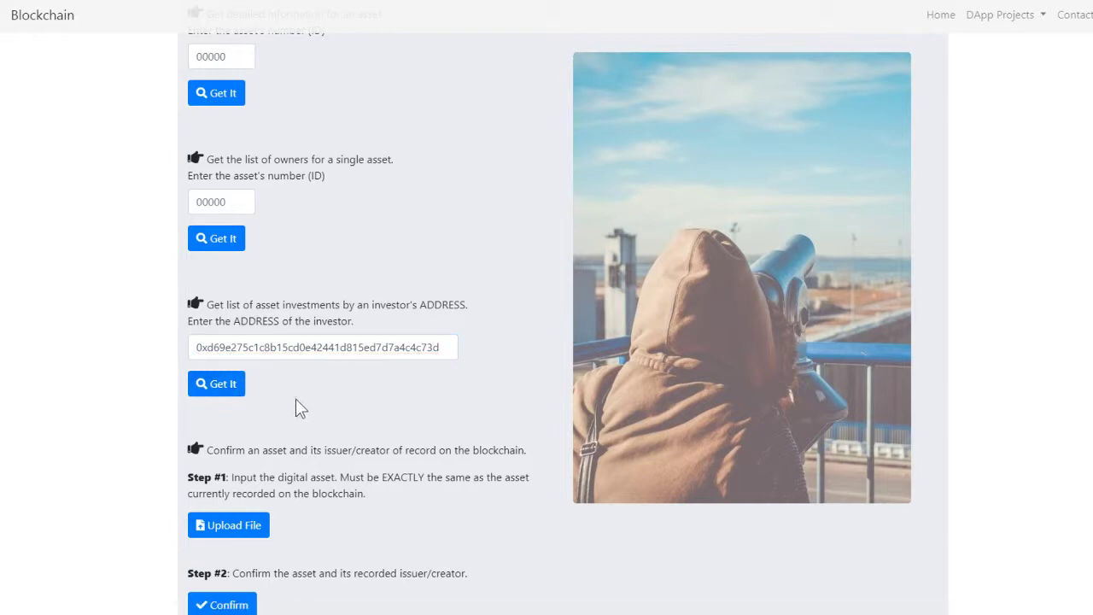
click(227, 383)
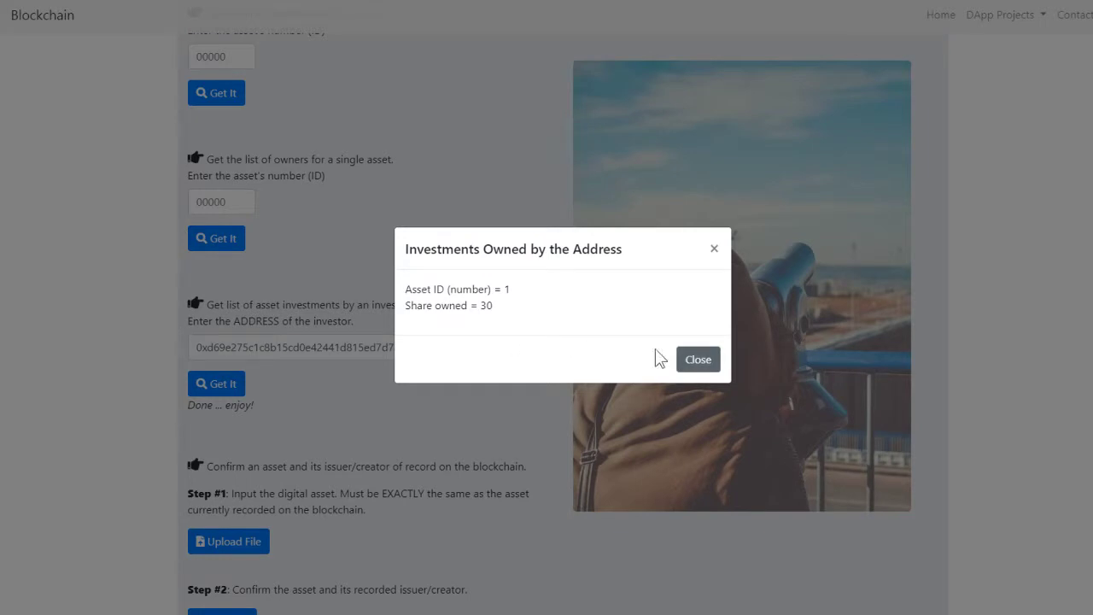
click(697, 364)
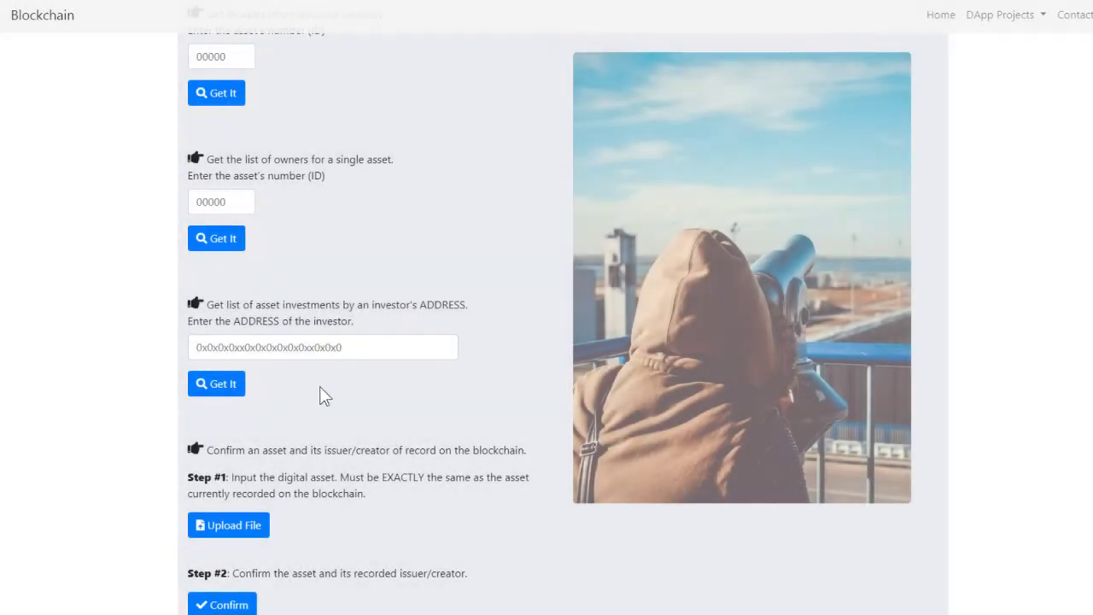
Upload 2014-zion-double-rainbow.jpg for the ownership verification
scroll(326, 385, down, 3)
scroll(333, 386, up, 1)
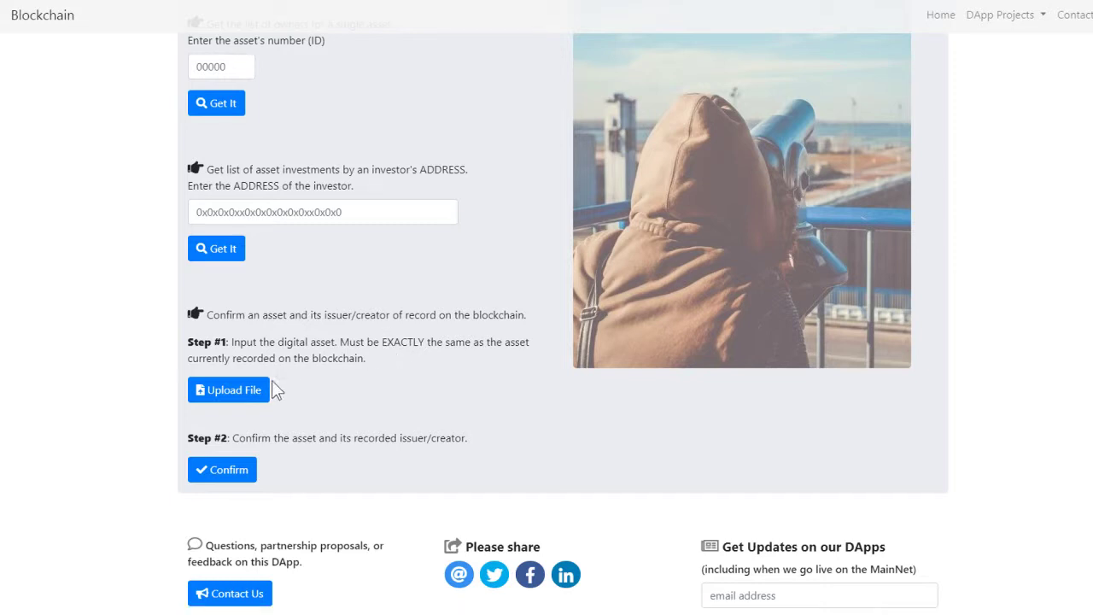
click(244, 386)
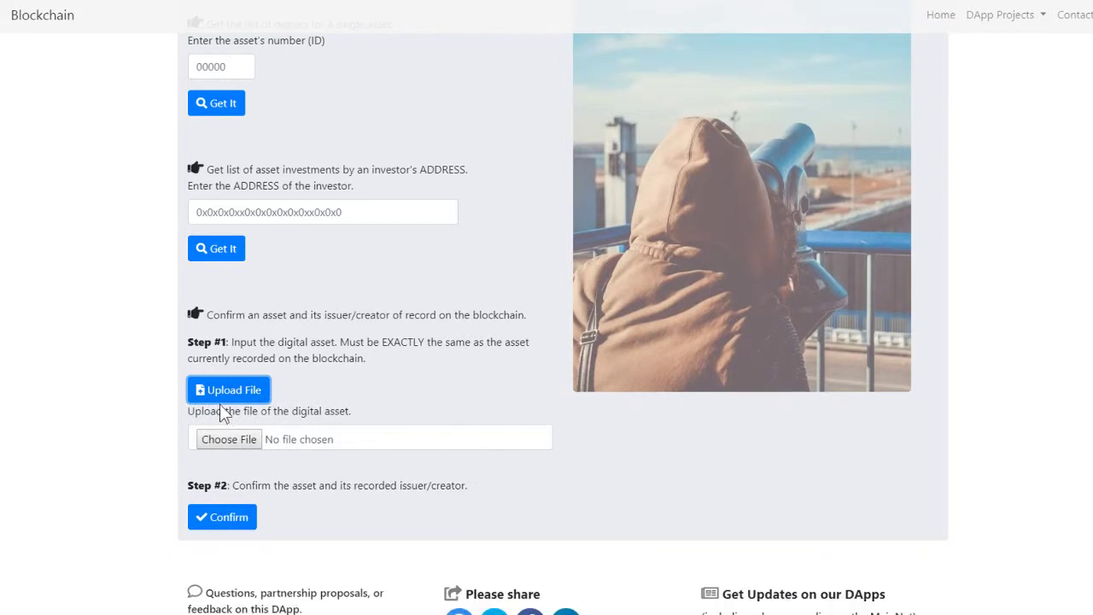
click(220, 446)
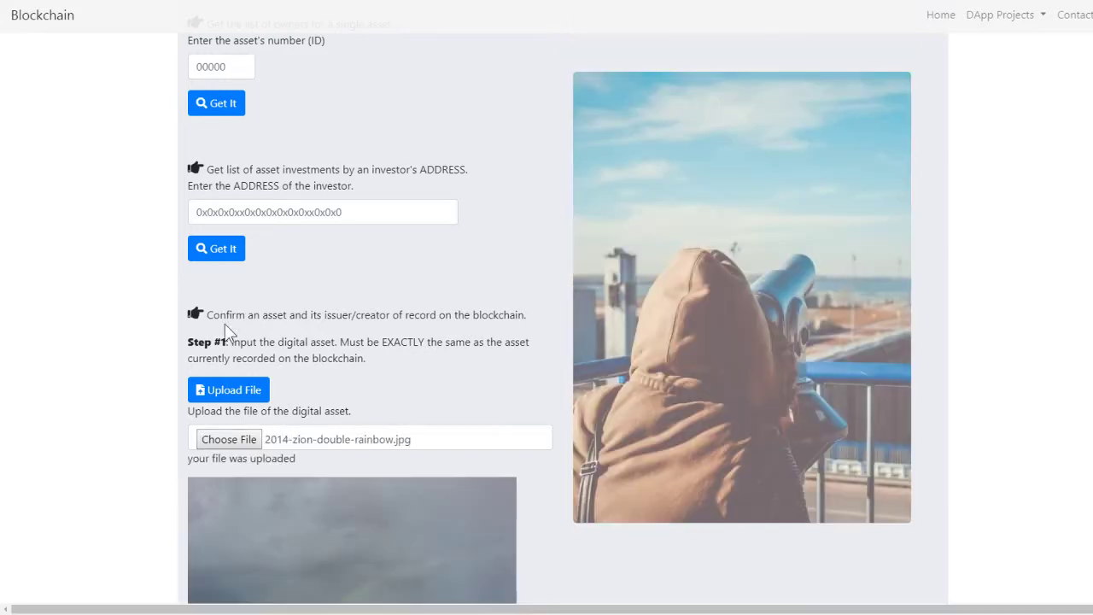
Confirm the rainbow image on the blockchain, showing you as its current owner, then close the result
scroll(120, 400, down, 3)
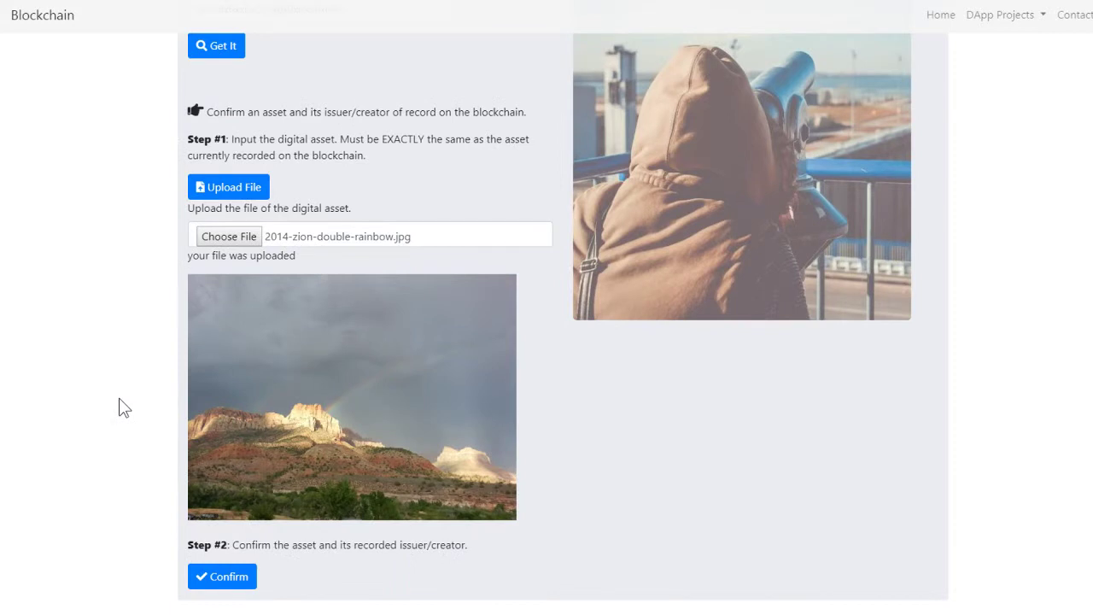
scroll(119, 399, up, 1)
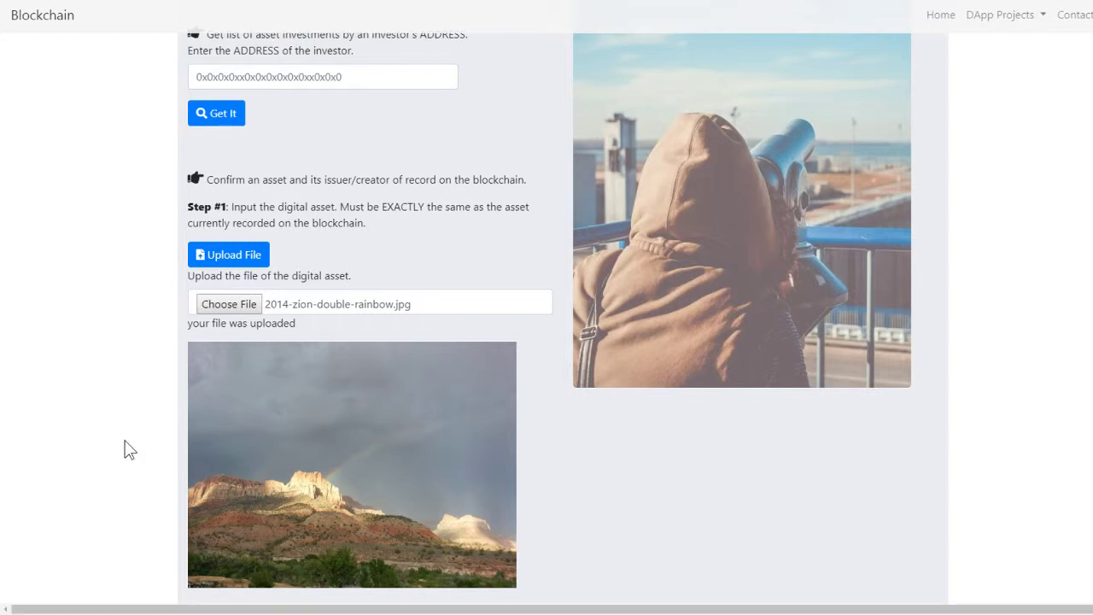
scroll(124, 436, down, 1)
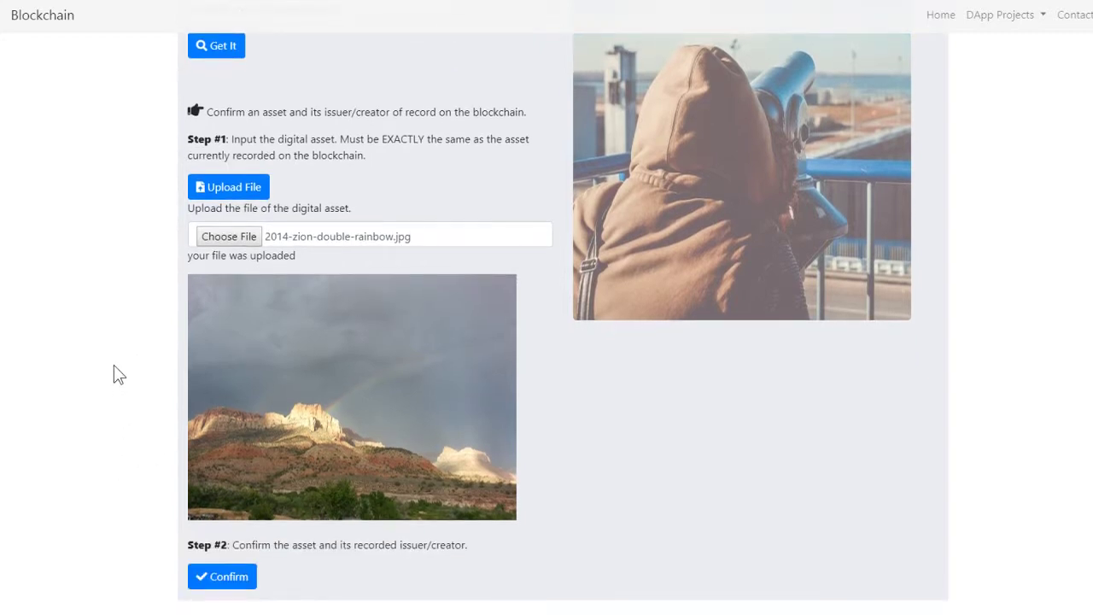
scroll(111, 364, down, 1)
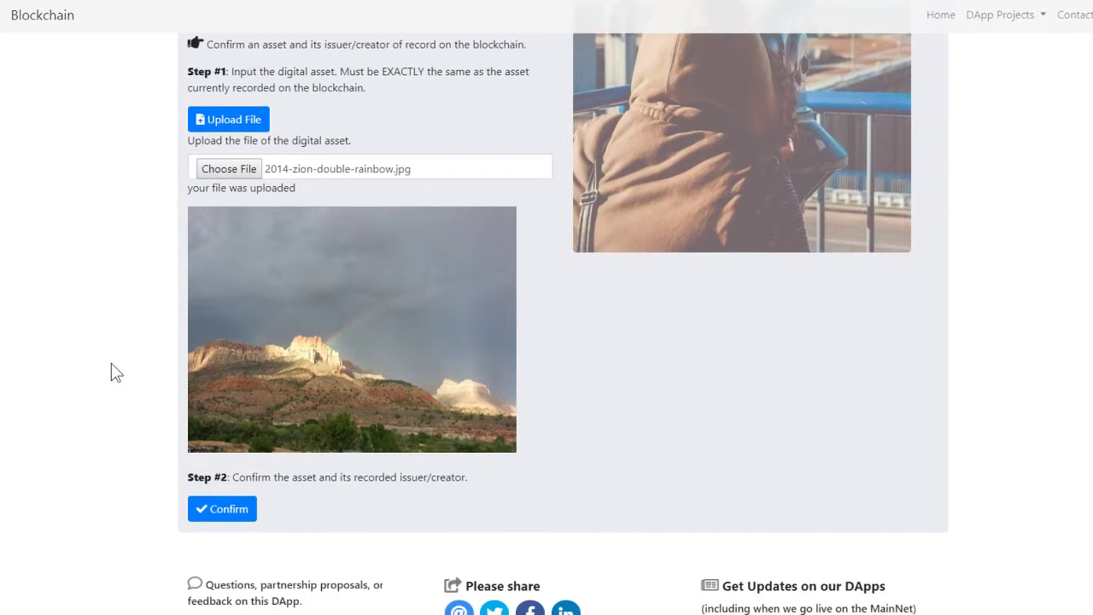
click(221, 510)
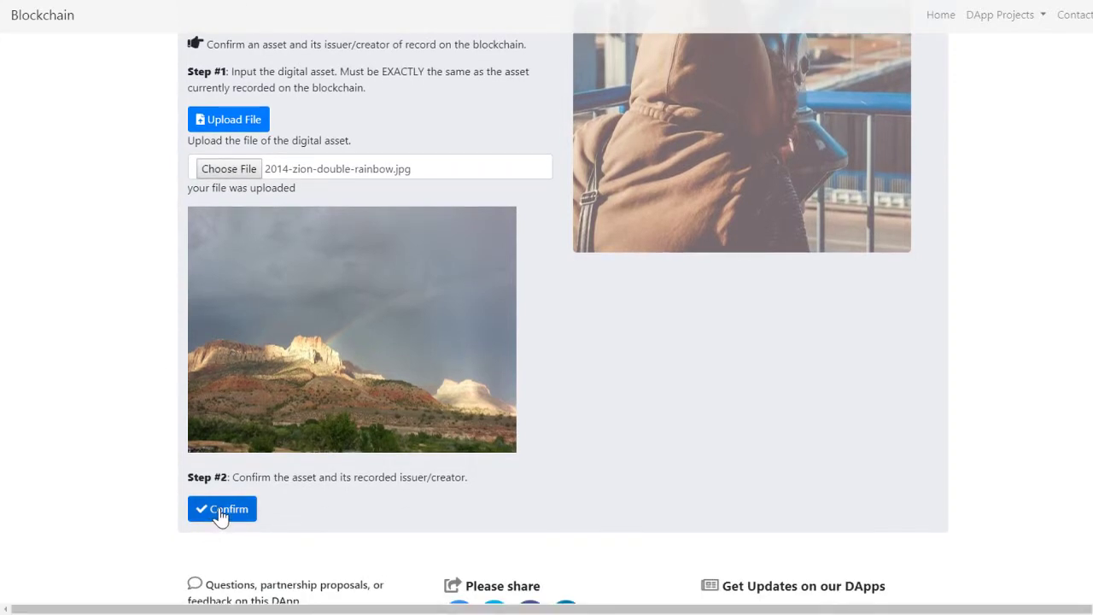
click(220, 517)
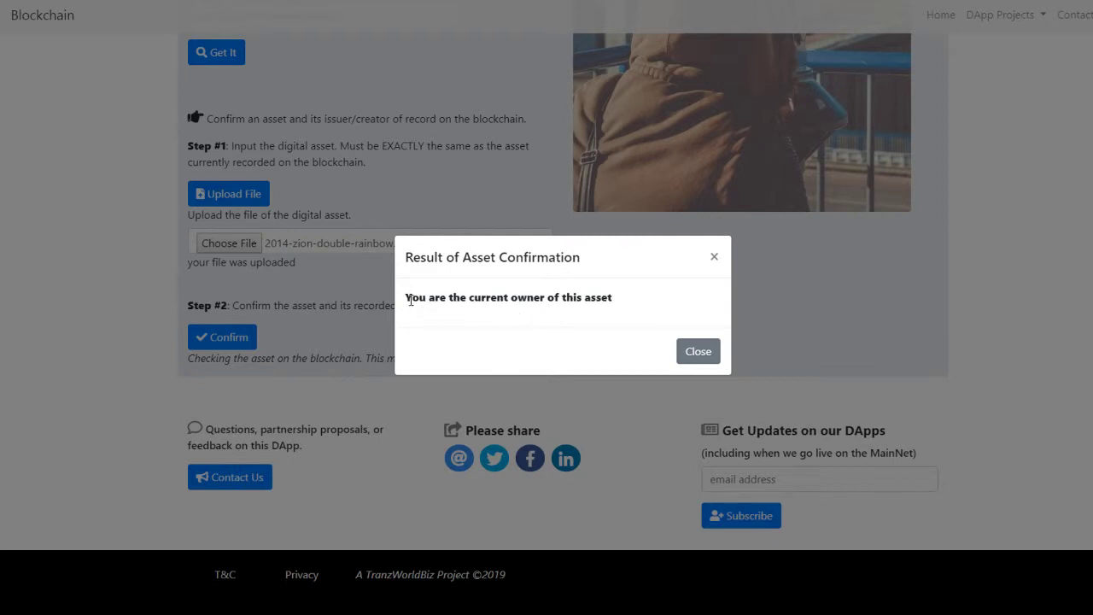
drag(410, 300, 622, 307)
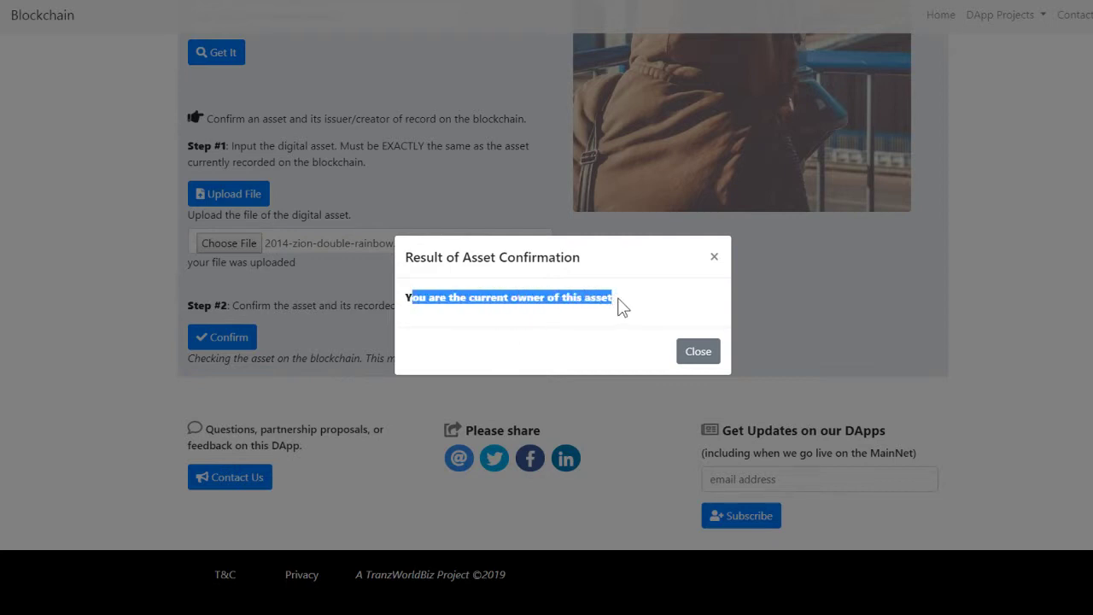
click(597, 300)
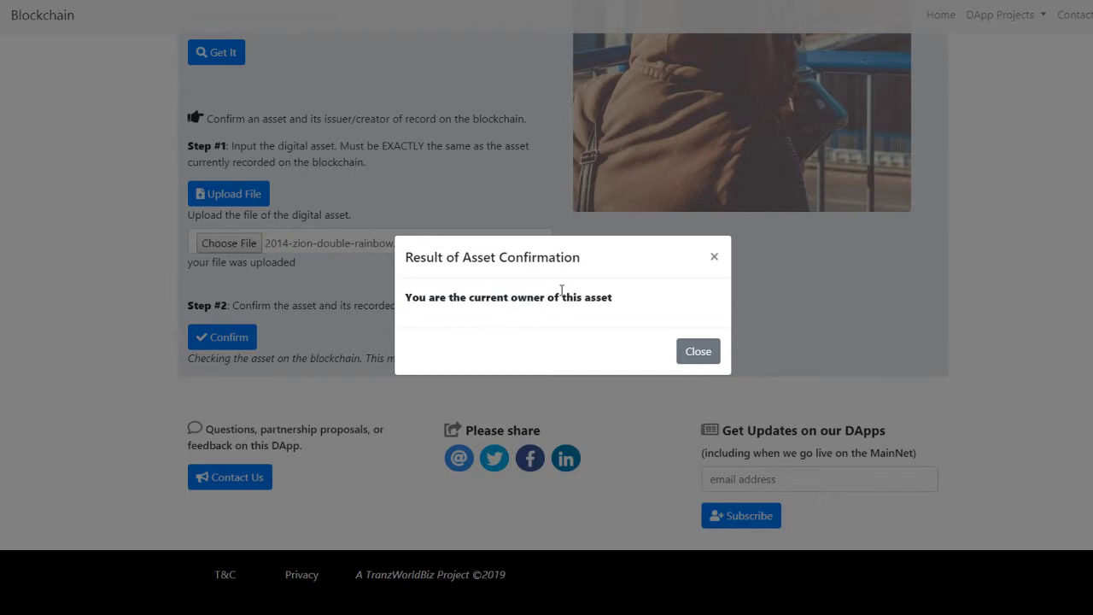
click(696, 355)
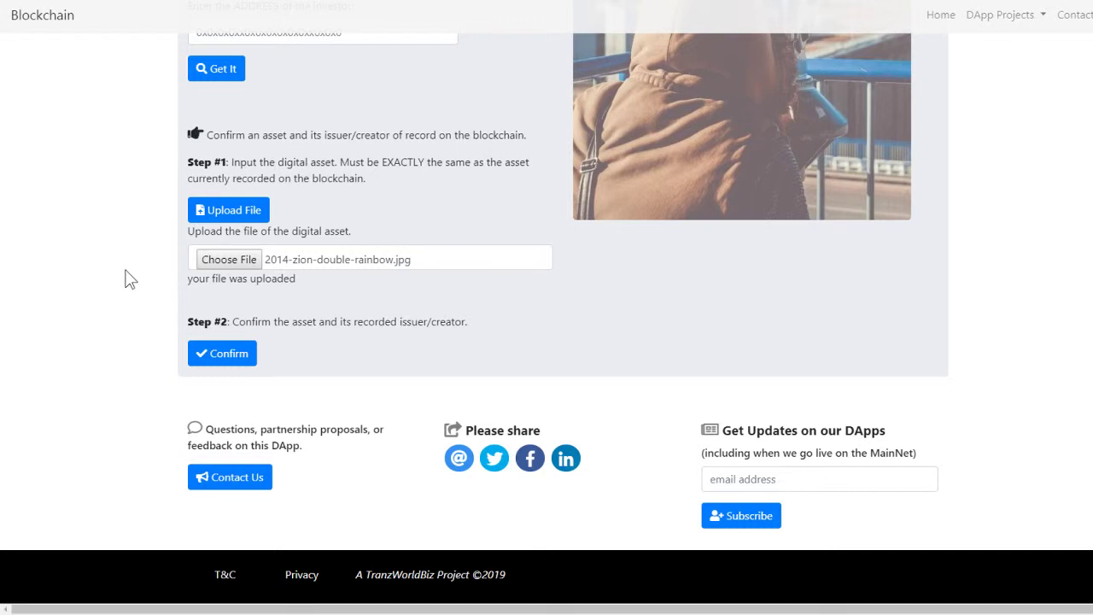
Confirm kyc-passport-dog.pdf, which reports no owner of record, and close the result
scroll(129, 289, up, 1)
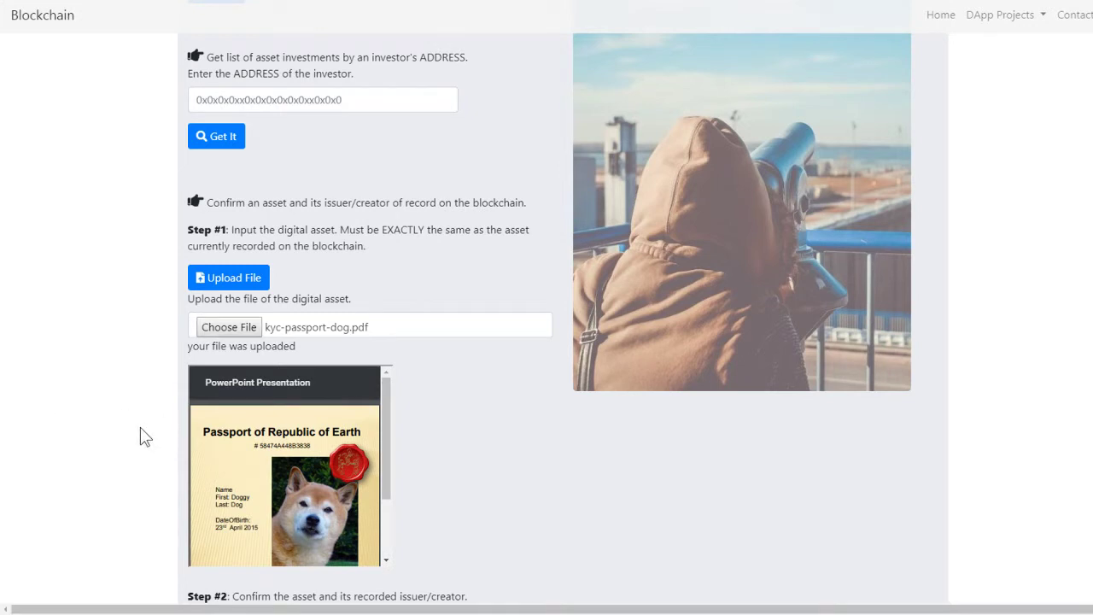
scroll(129, 434, down, 2)
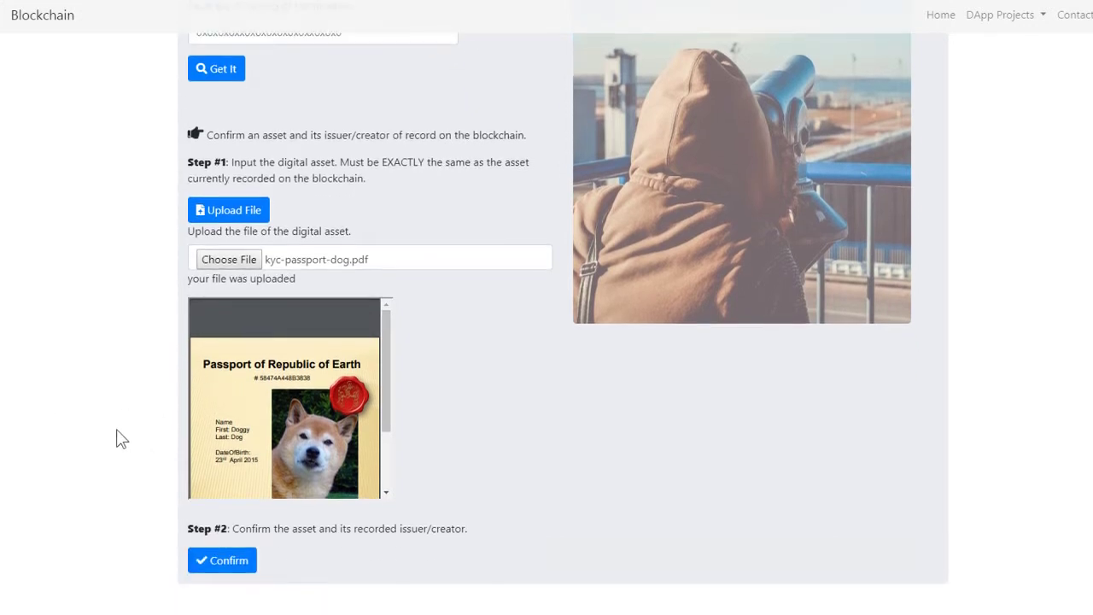
scroll(120, 438, down, 2)
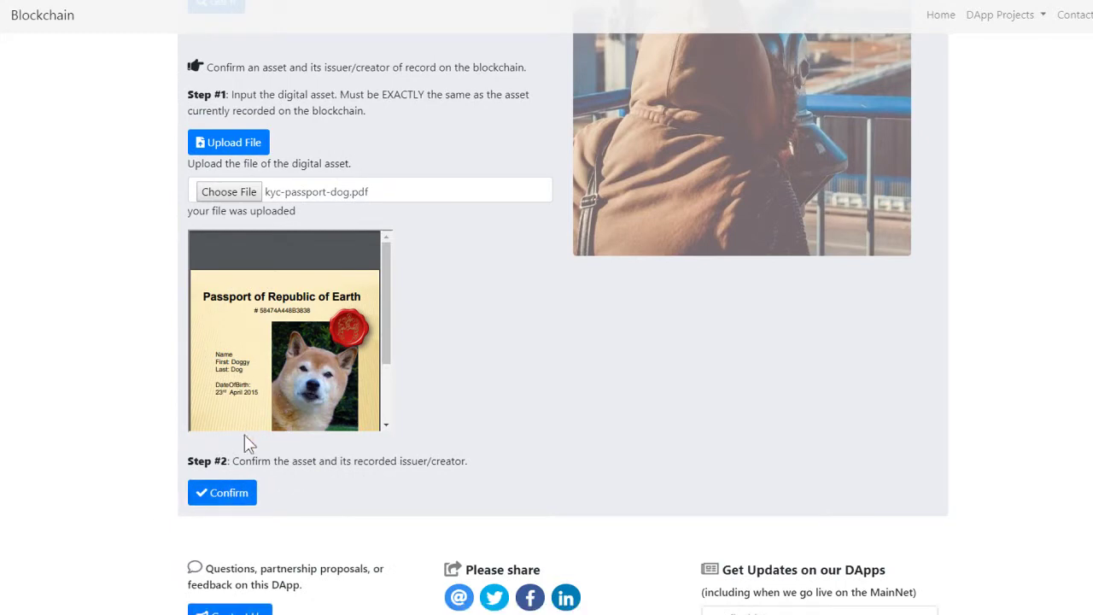
click(229, 502)
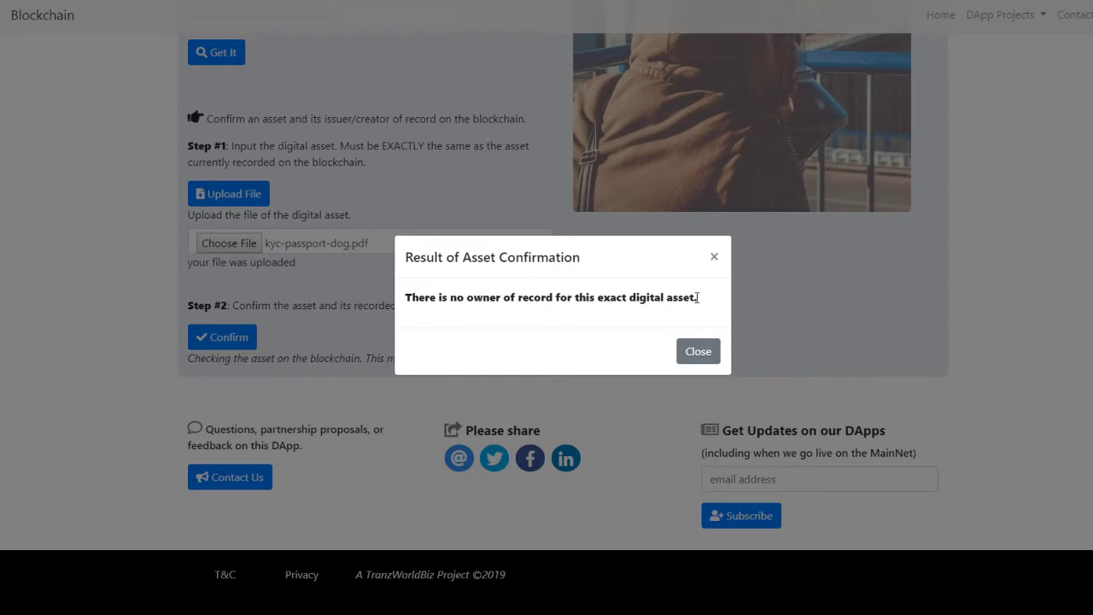
click(698, 354)
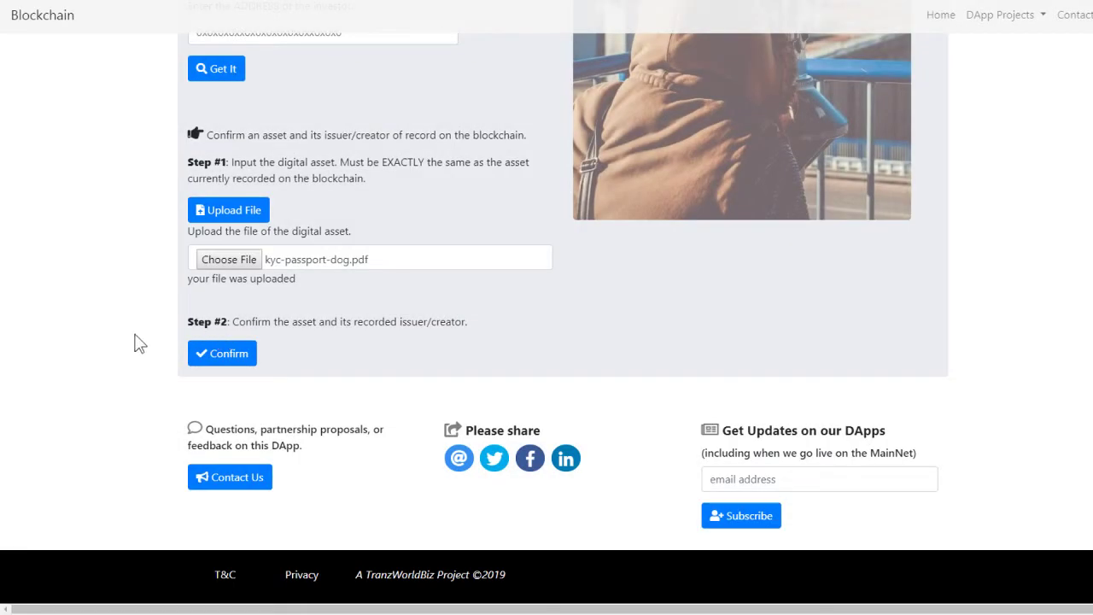
scroll(134, 342, up, 3)
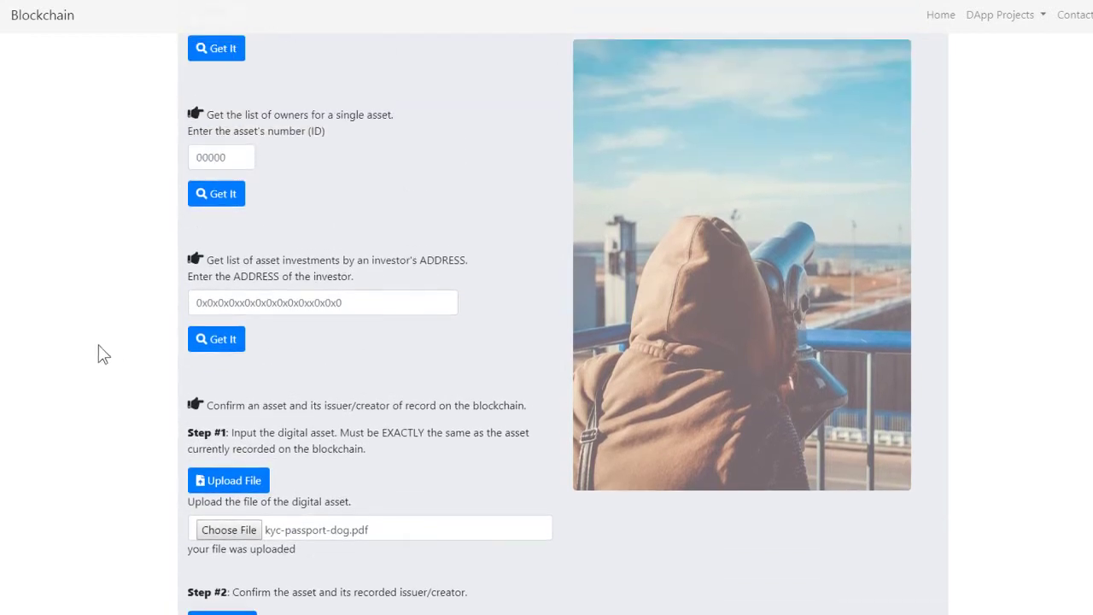
scroll(103, 350, up, 1)
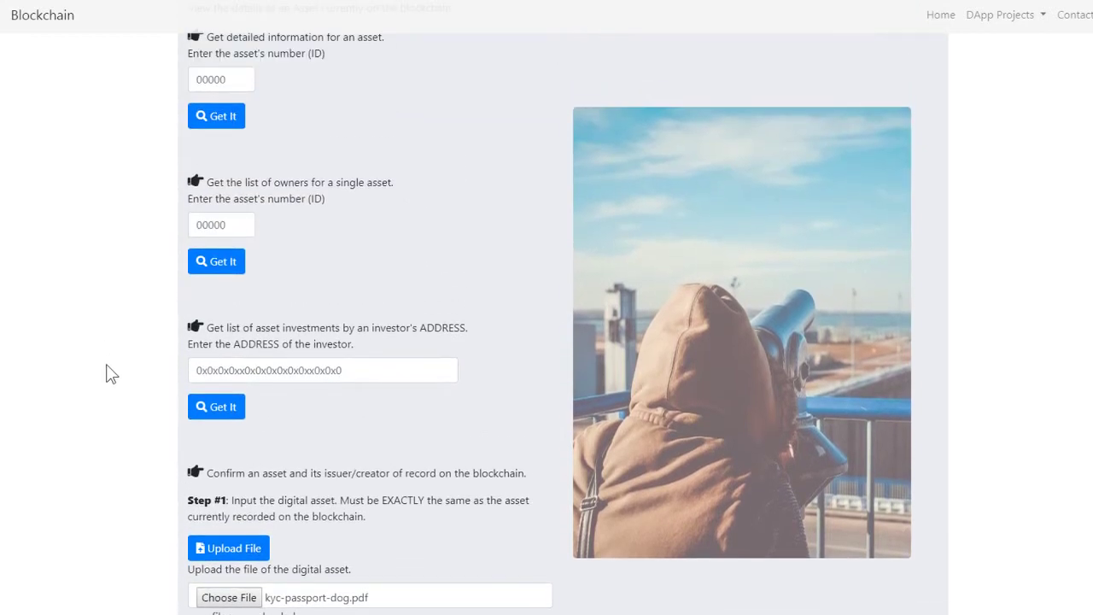
scroll(107, 364, up, 2)
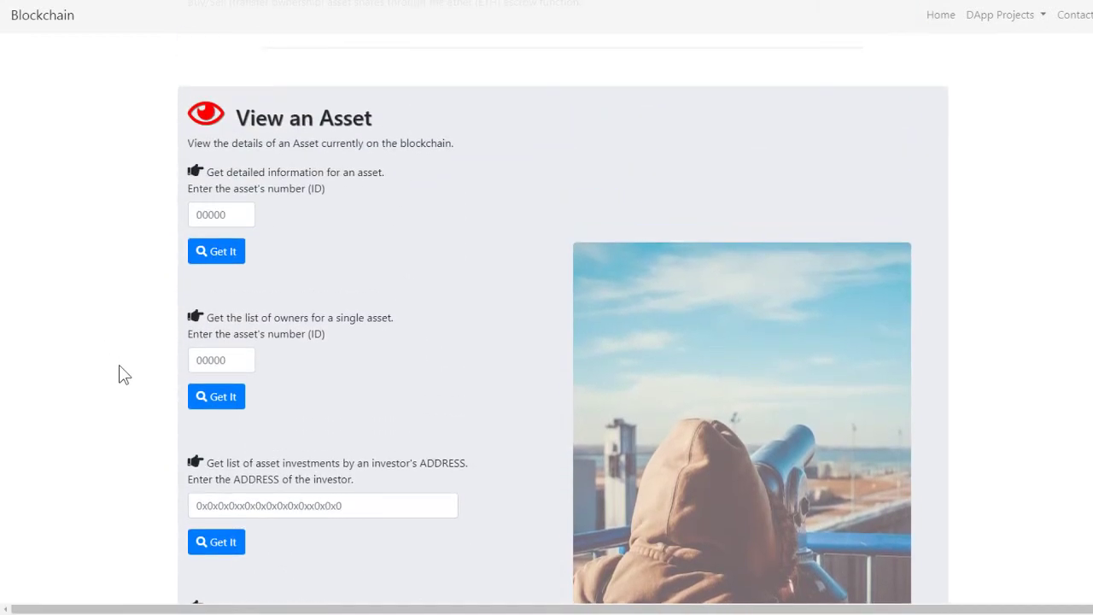
scroll(118, 374, down, 1)
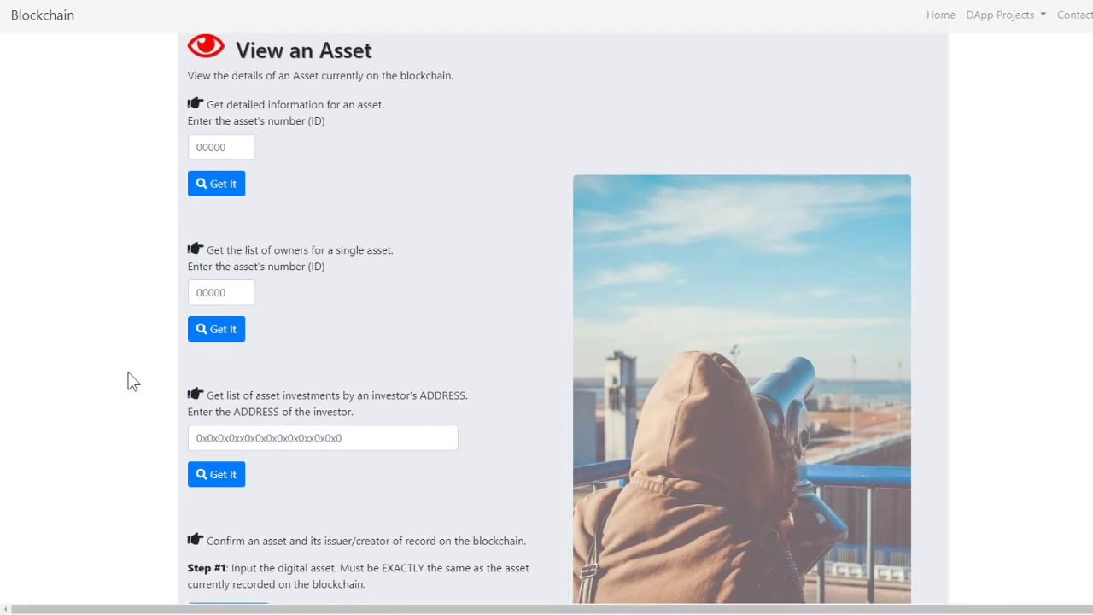
scroll(128, 380, down, 3)
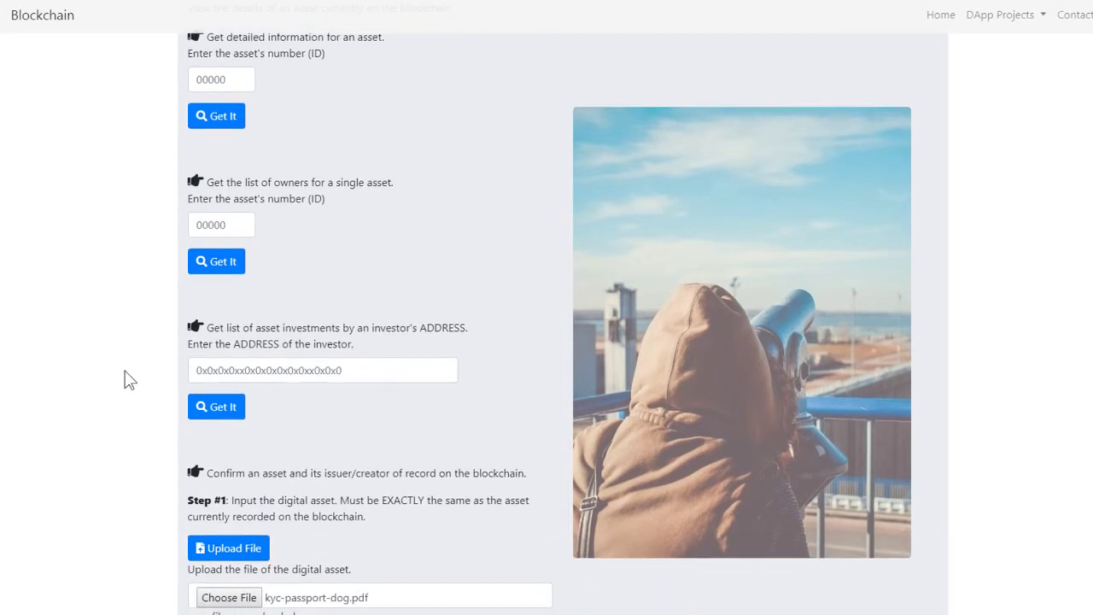
scroll(128, 380, up, 3)
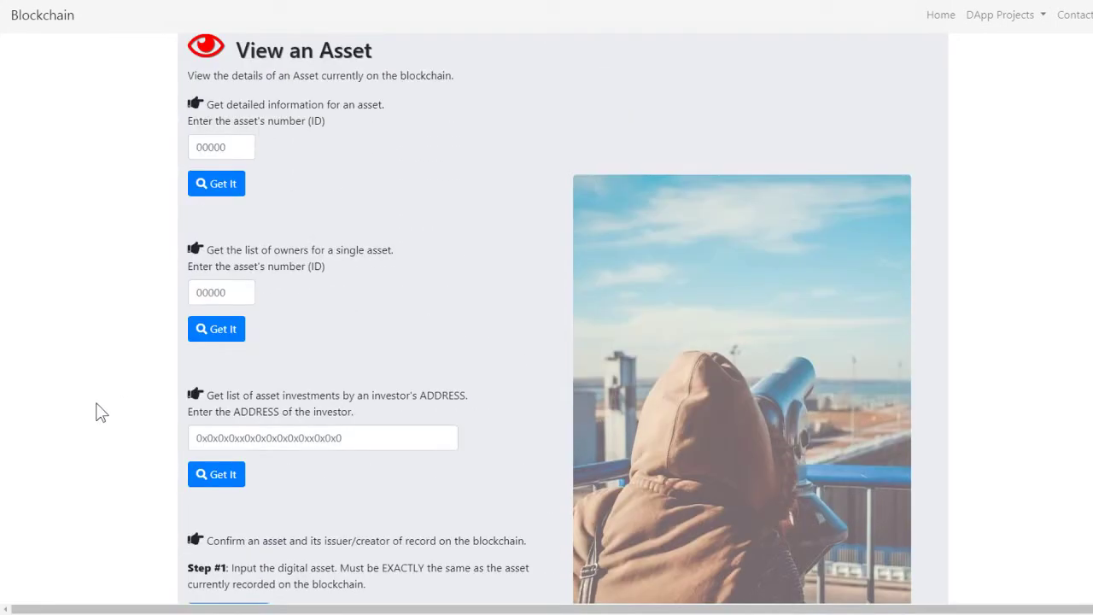
scroll(94, 402, up, 3)
scroll(94, 407, up, 3)
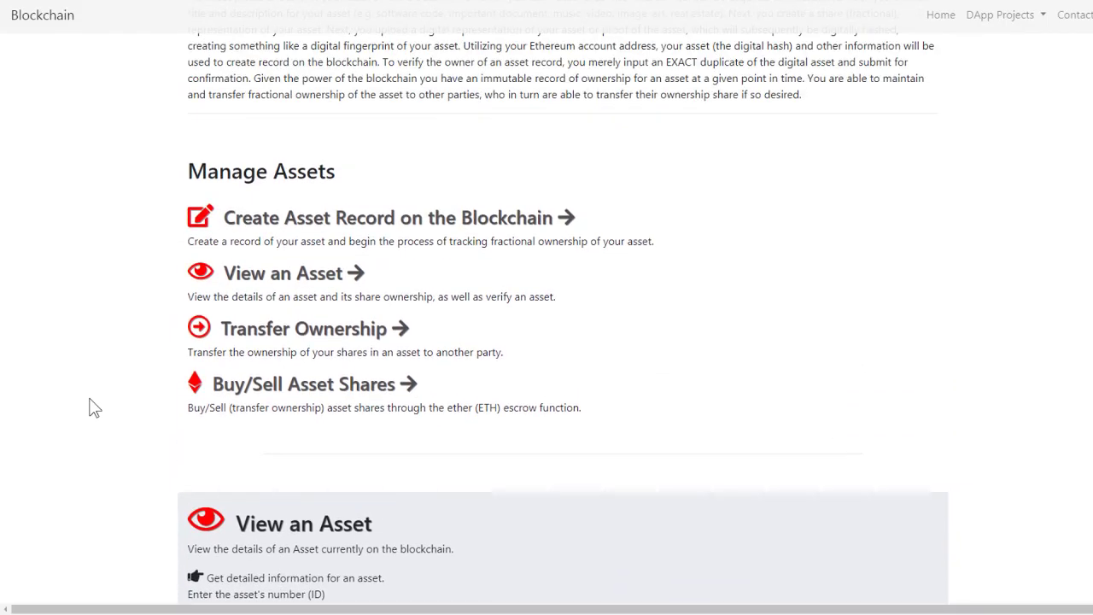
scroll(94, 408, up, 8)
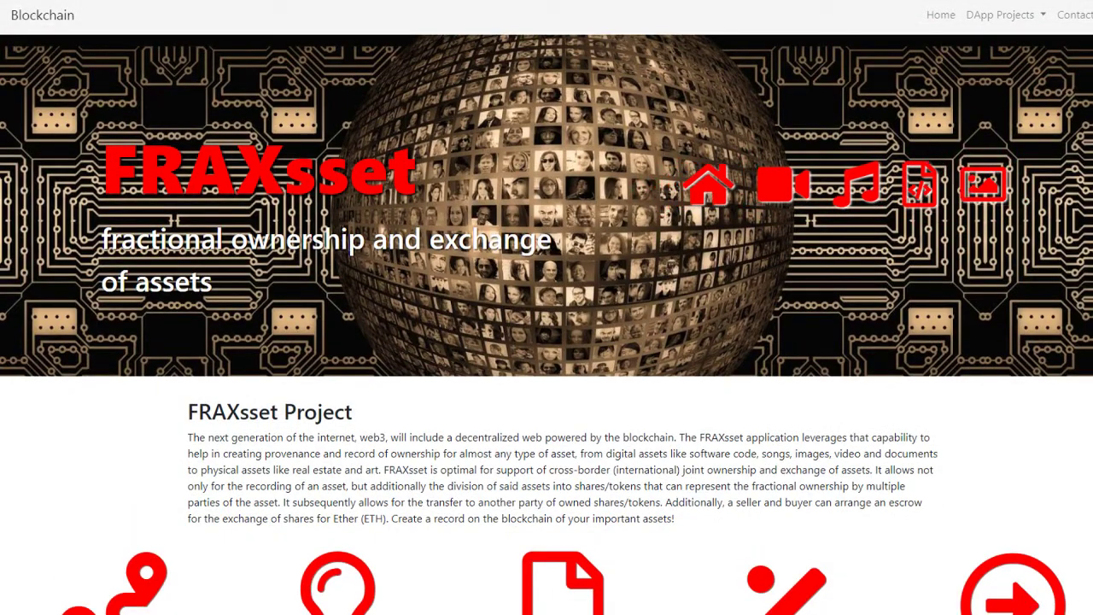